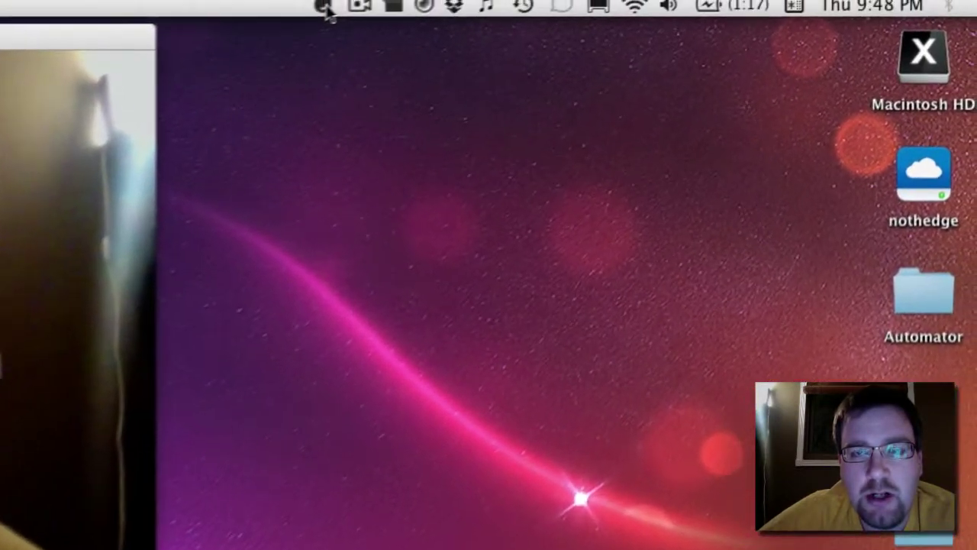
pyautogui.click(324, 7)
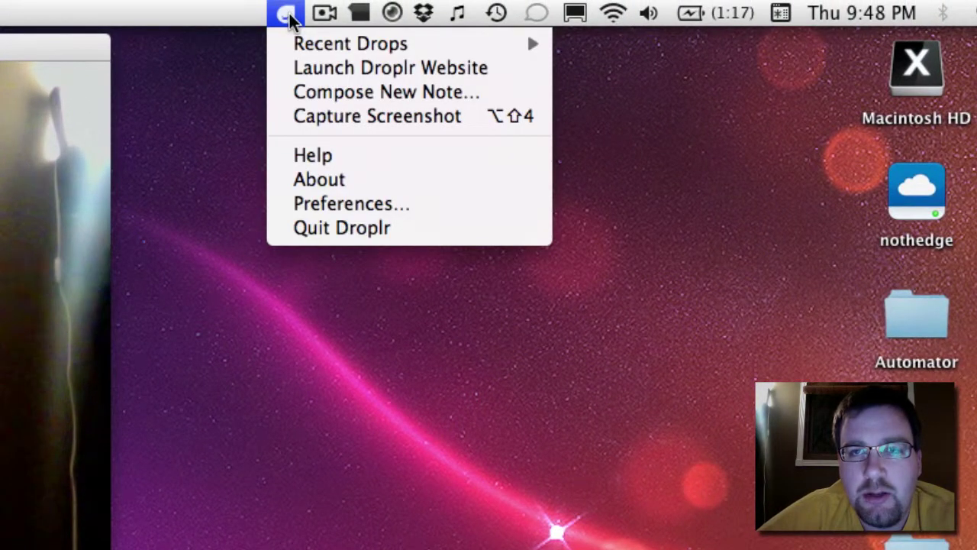
pyautogui.click(288, 13)
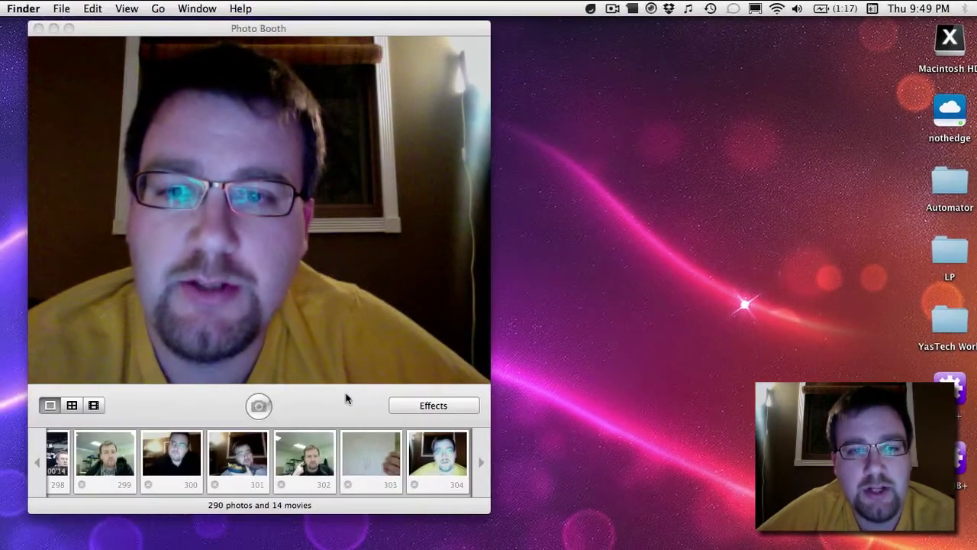
# Take a new webcam photo in Photo Booth and copy it to the desktop.
pyautogui.click(318, 414)
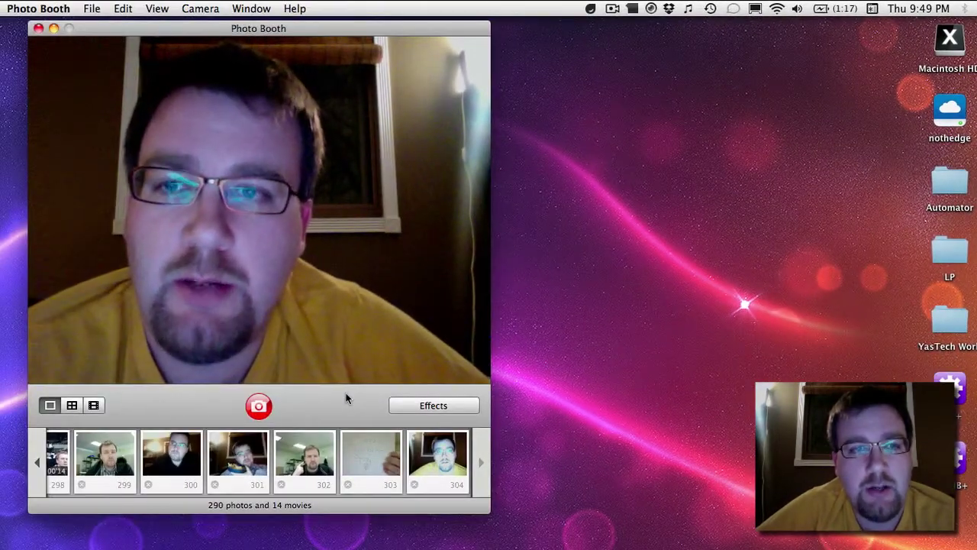
pyautogui.click(266, 407)
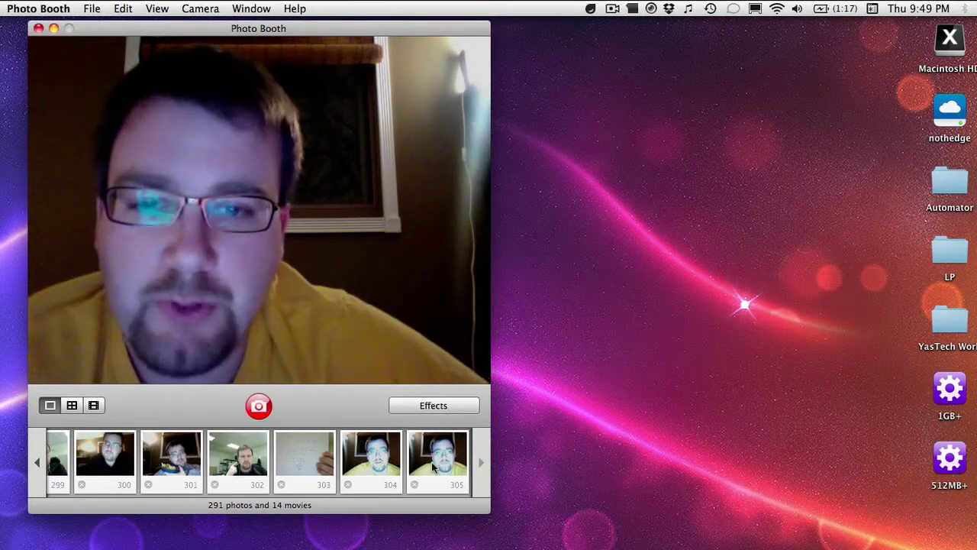
pyautogui.moveTo(431, 462); pyautogui.dragTo(802, 373)
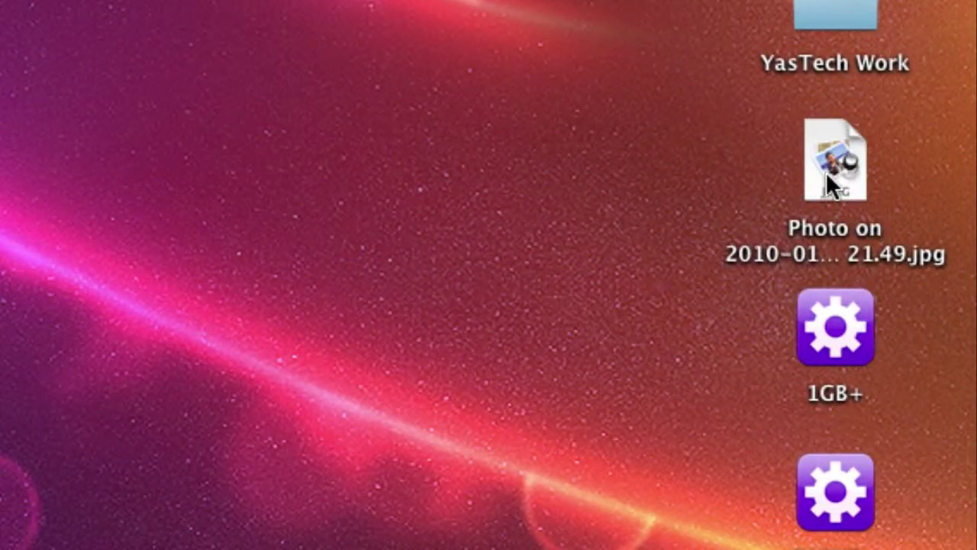
# Upload the new desktop photo to Droplr and copy its link from the recent drops.
pyautogui.click(826, 171)
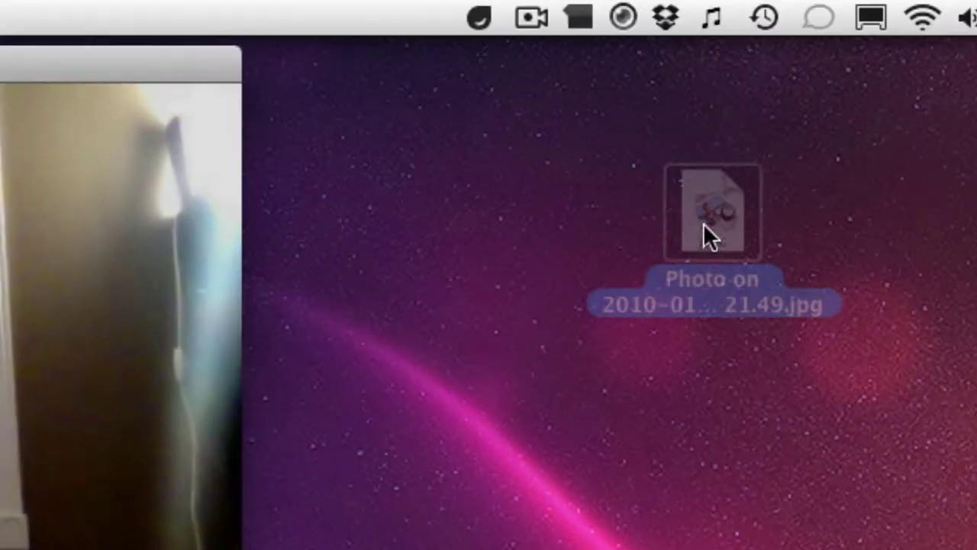
pyautogui.moveTo(703, 223); pyautogui.dragTo(487, 11)
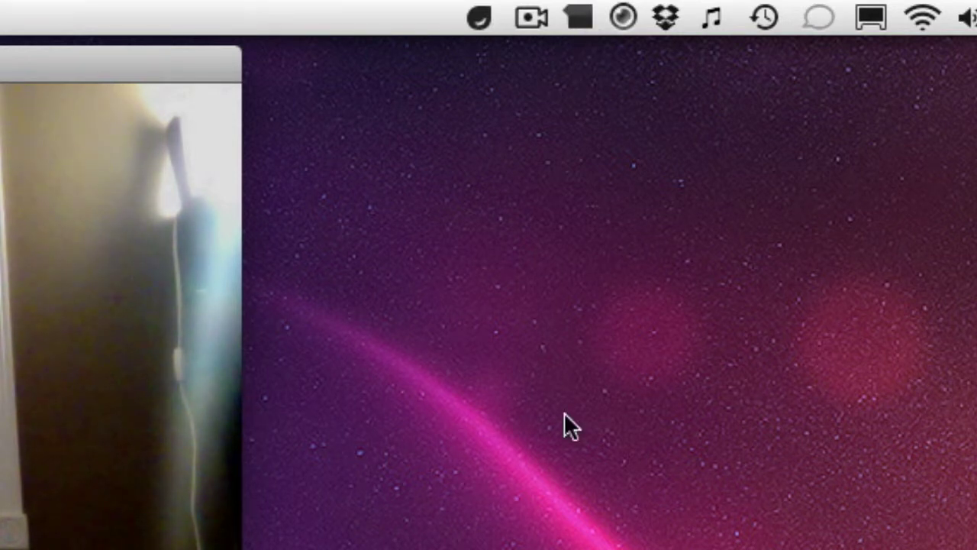
pyautogui.click(481, 18)
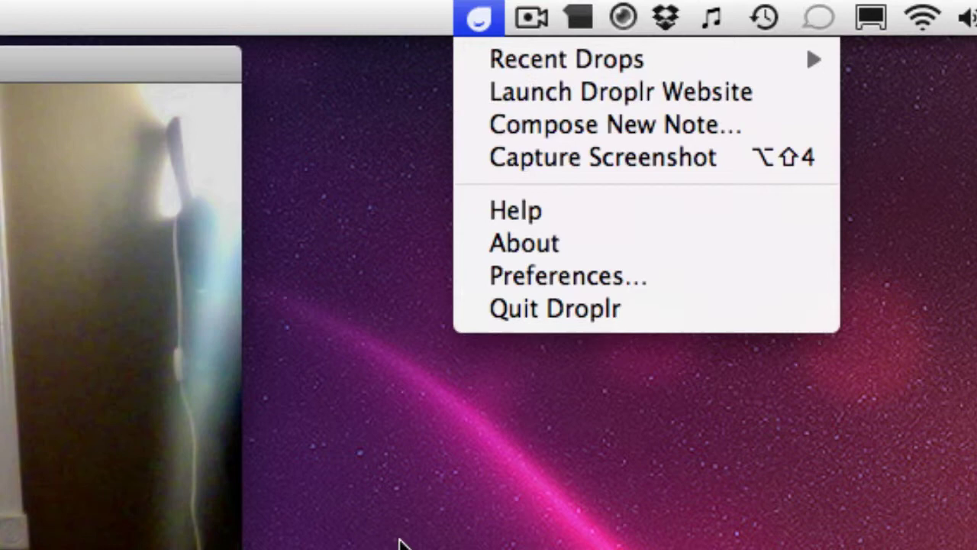
pyautogui.press('Escape')
pyautogui.click(465, 25)
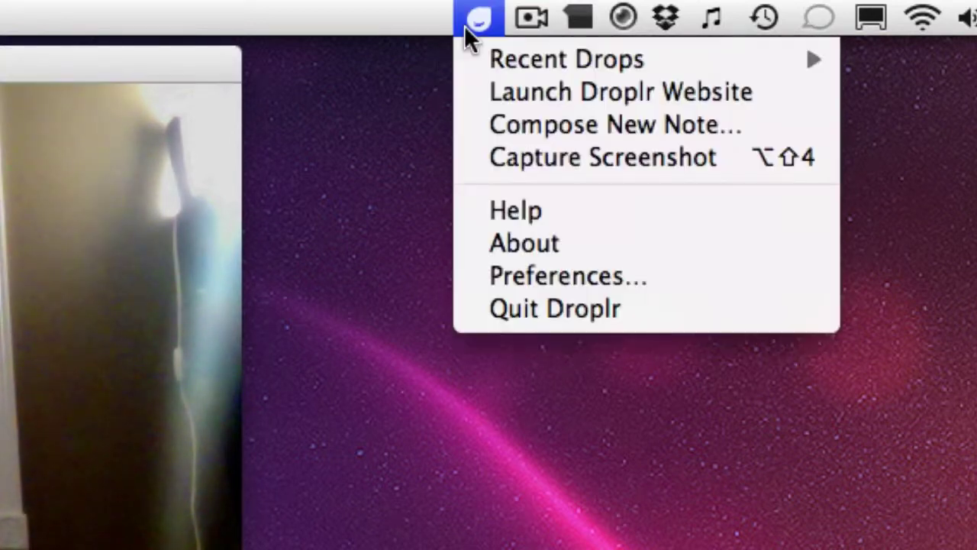
pyautogui.moveTo(525, 65)
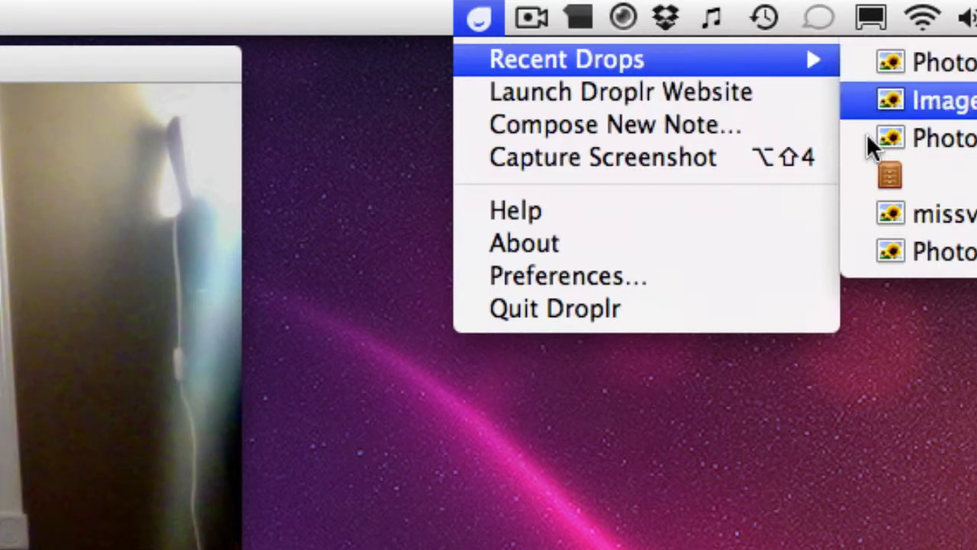
pyautogui.click(935, 62)
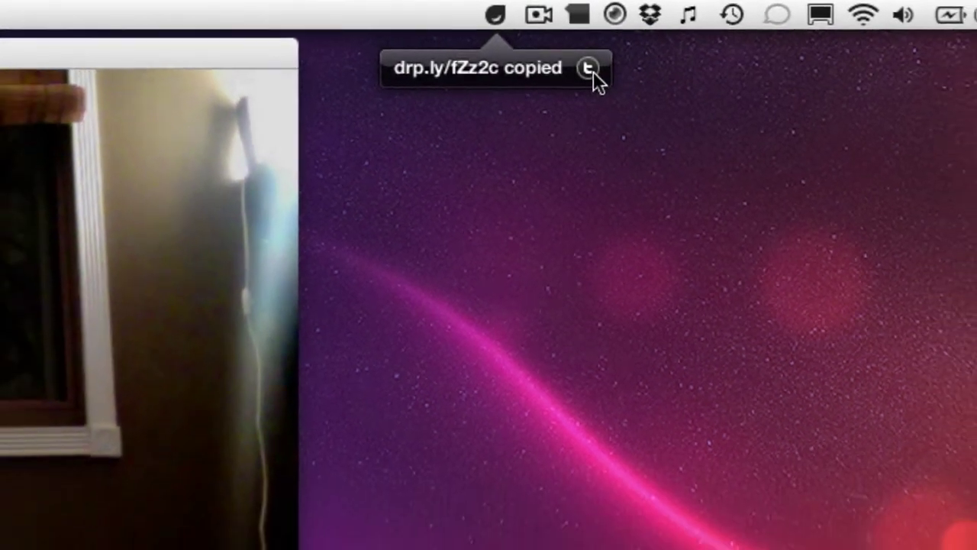
pyautogui.click(591, 82)
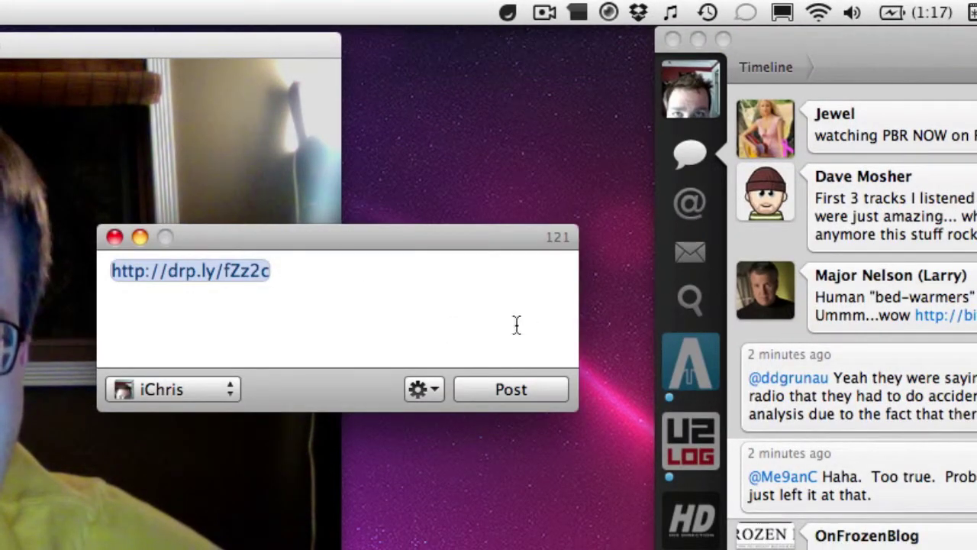
pyautogui.moveTo(480, 243); pyautogui.dragTo(511, 214)
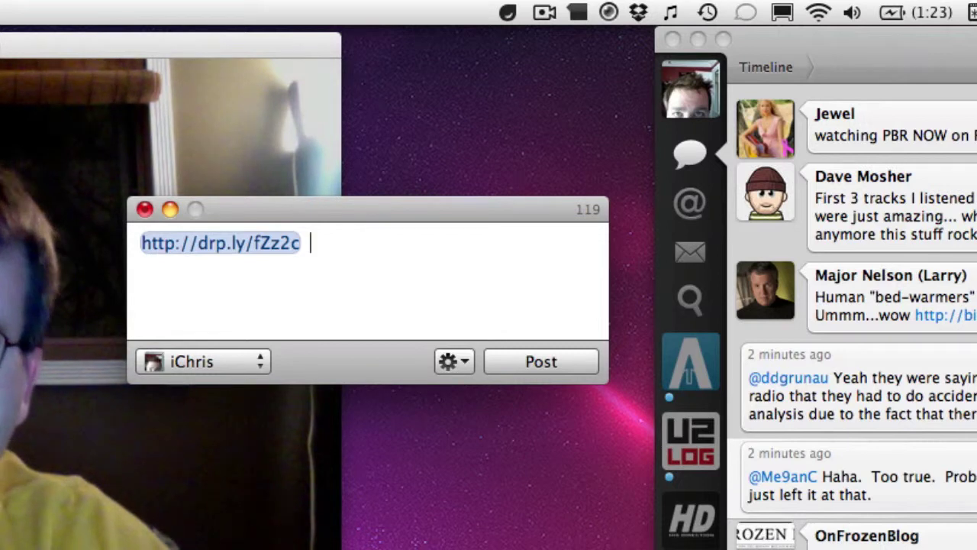
pyautogui.write('Showing how @dr')
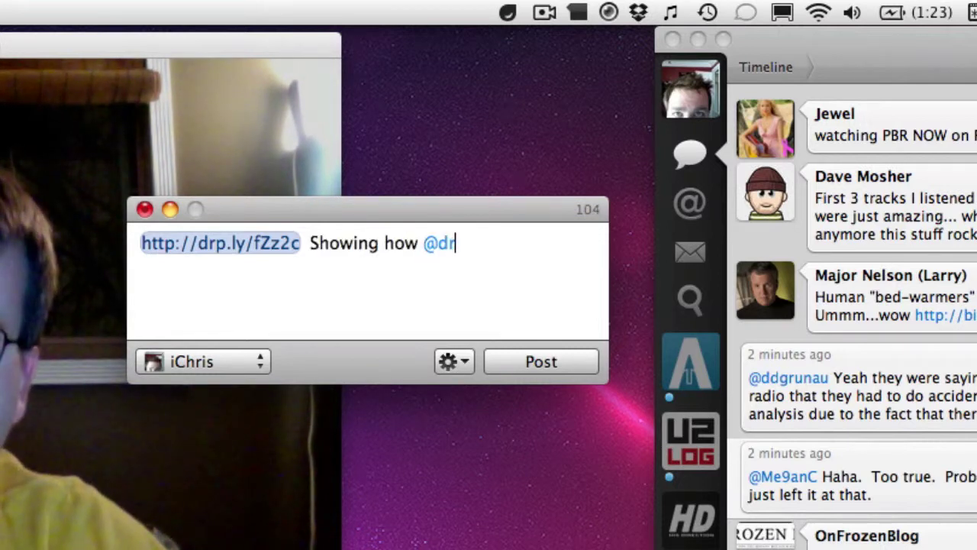
pyautogui.write('oplr works t')
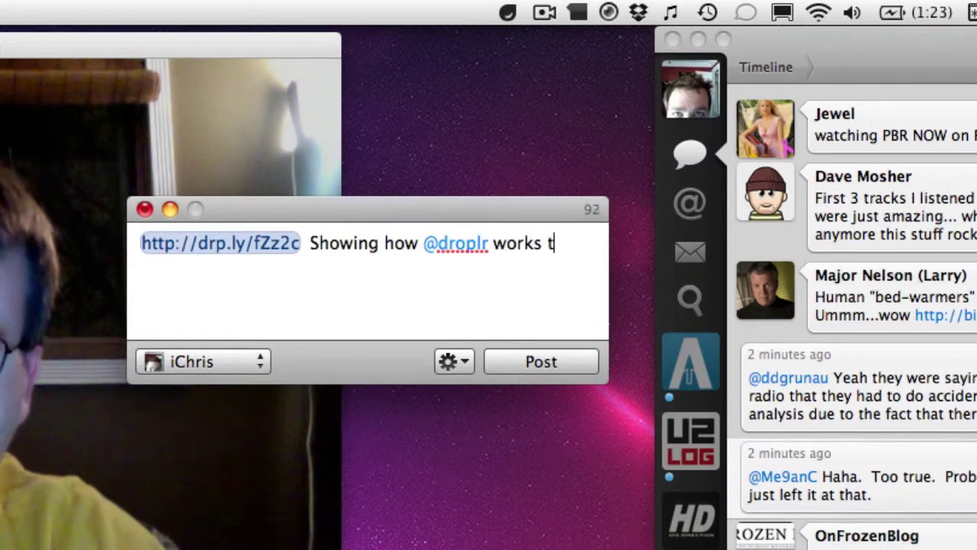
pyautogui.write('o')
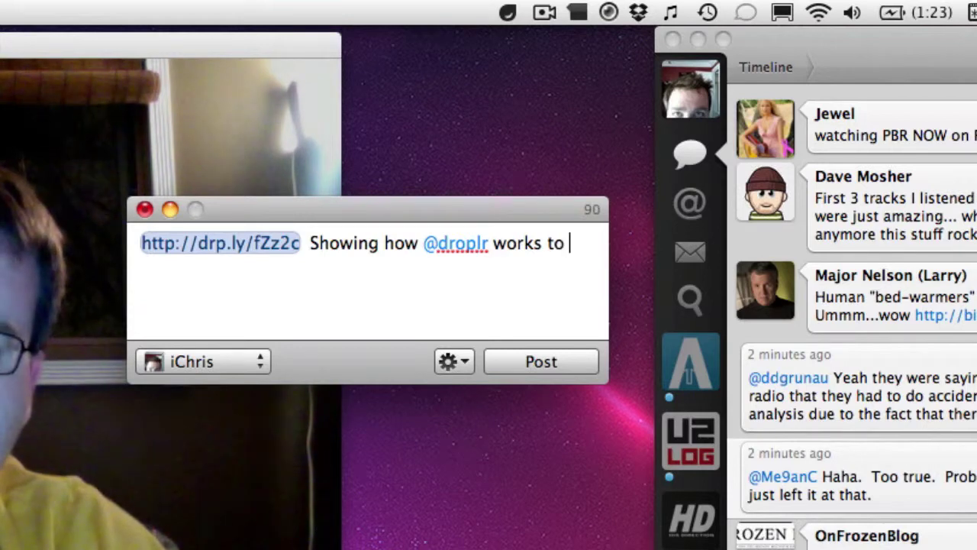
pyautogui.write(' you.')
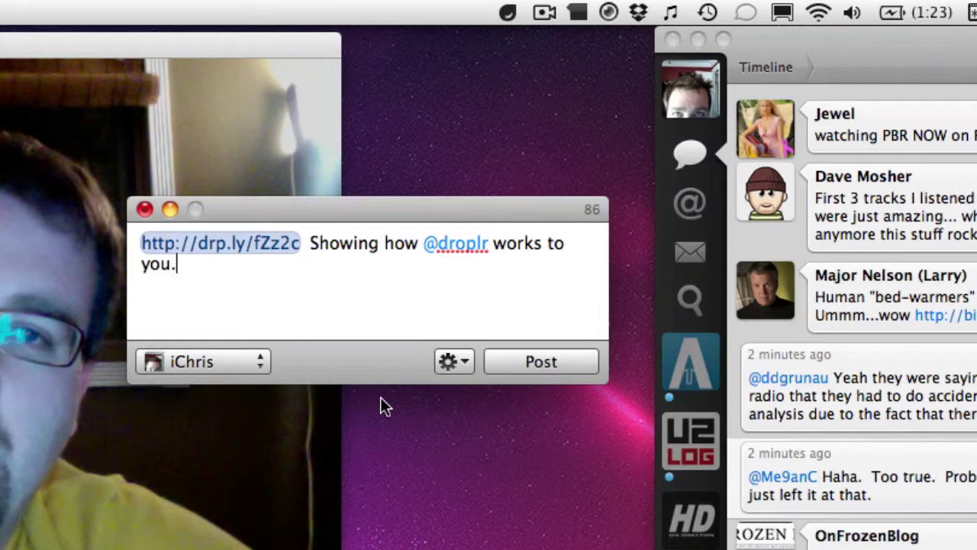
pyautogui.click(539, 364)
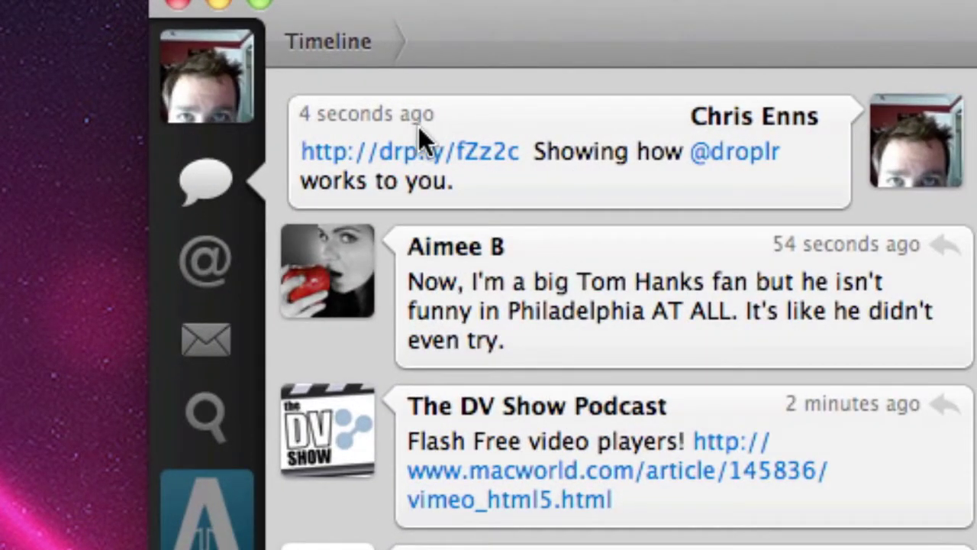
# Open the drp.ly link in the new tweet to view the photo, and close the browser and Twitter windows.
pyautogui.moveTo(466, 156); pyautogui.dragTo(301, 155)
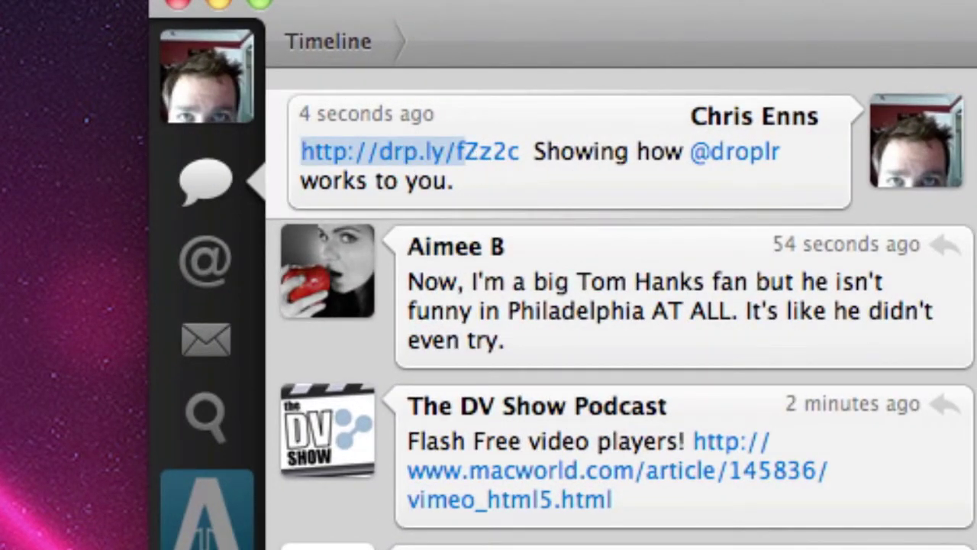
pyautogui.click(477, 153)
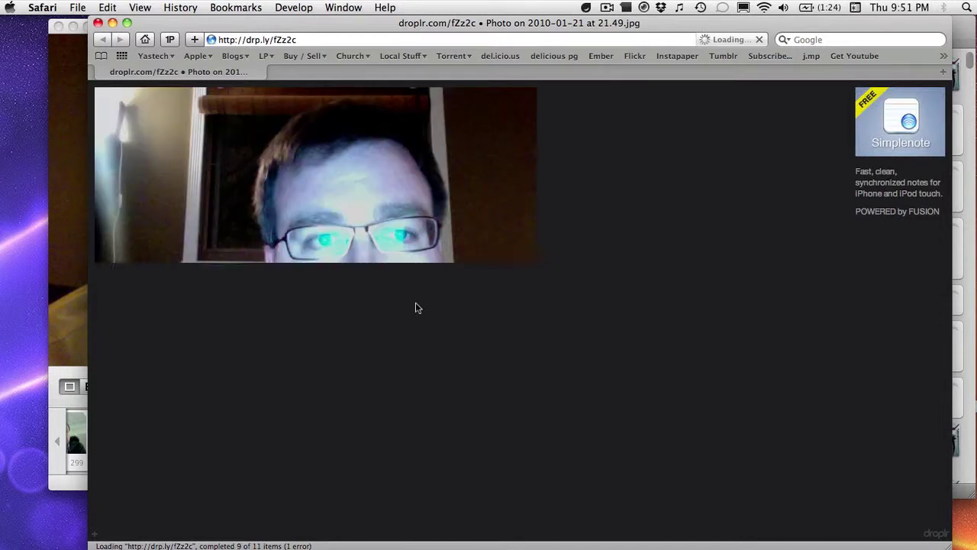
pyautogui.click(98, 23)
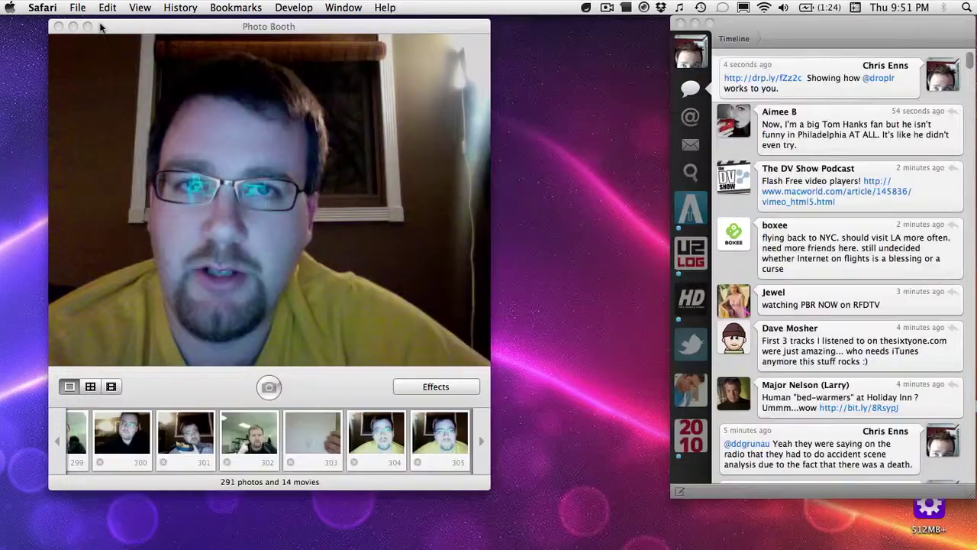
pyautogui.click(680, 24)
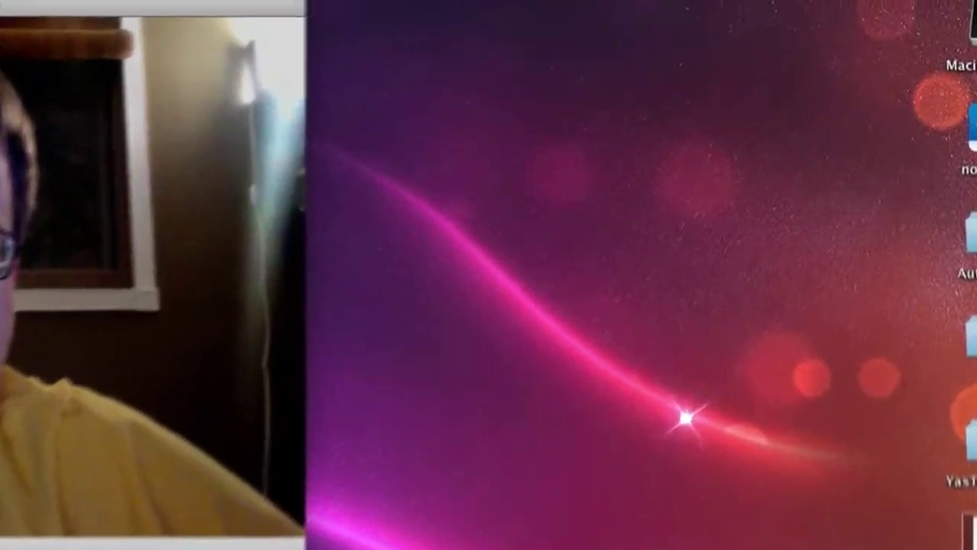
# Launch the Droplr website and close the extra browser window showing the shared photo.
pyautogui.click(342, 10)
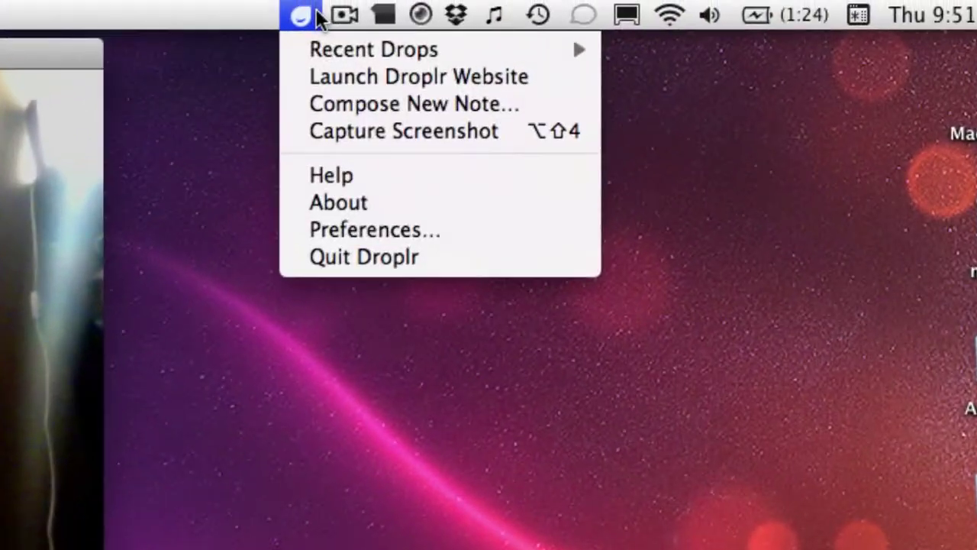
pyautogui.click(324, 76)
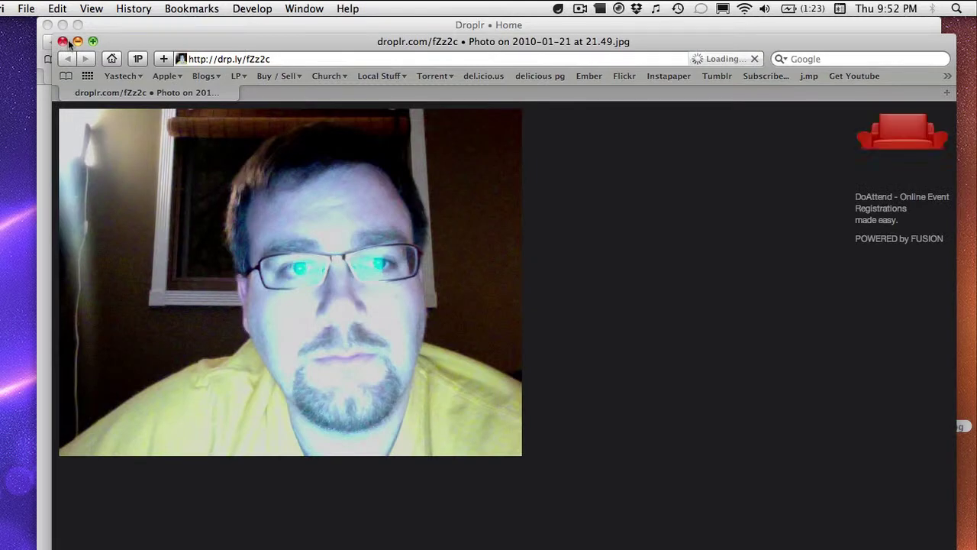
pyautogui.click(63, 41)
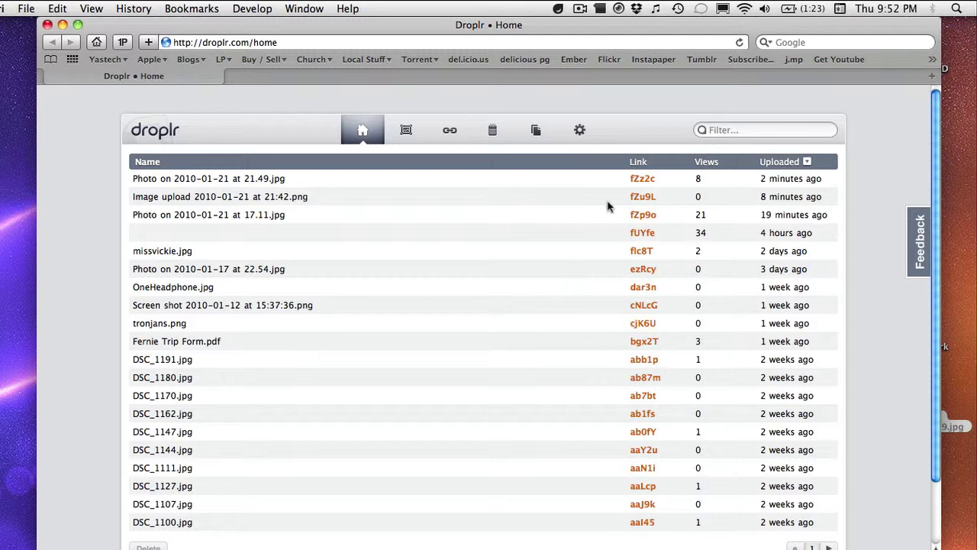
# Look through the list of all uploads on the Droplr home page, including their links, views and upload times.
pyautogui.scroll(-1, 537, 270)
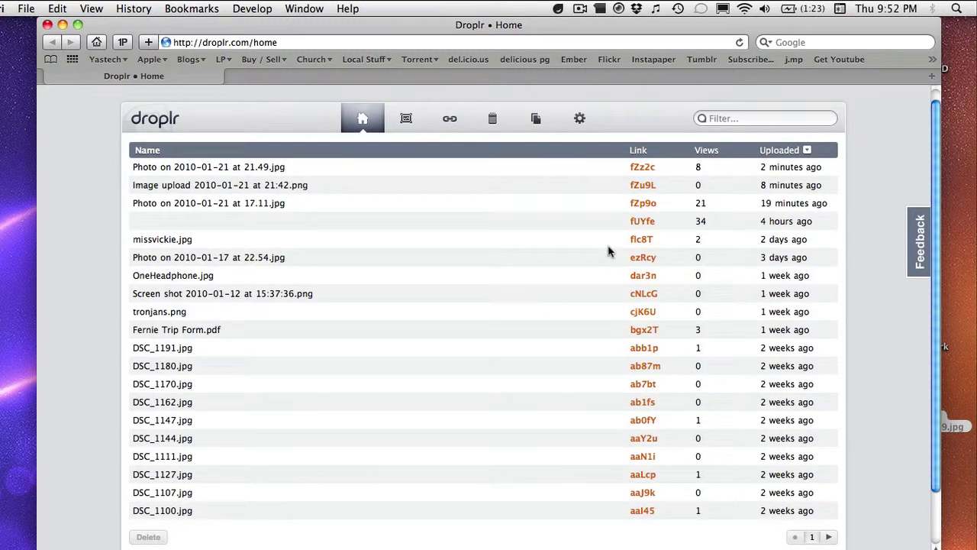
pyautogui.scroll(-3, 611, 255)
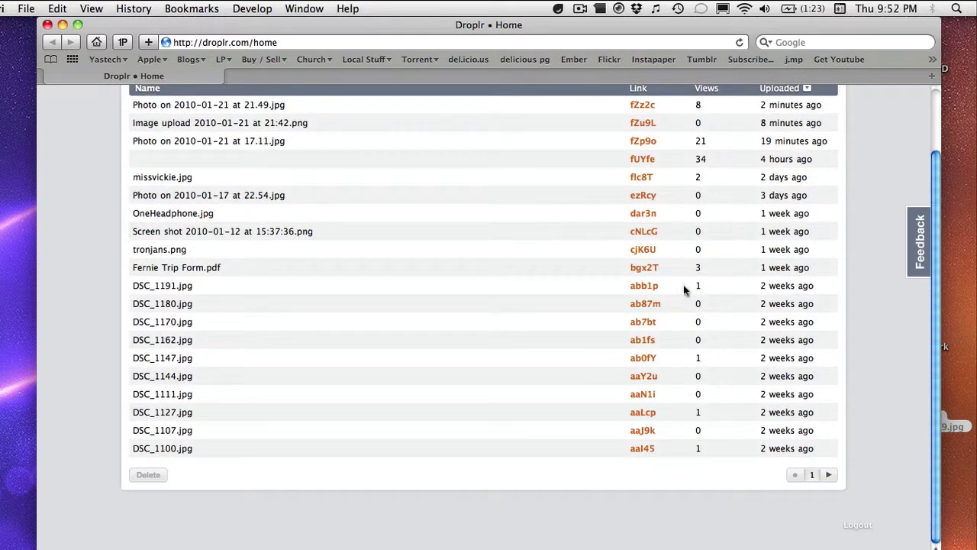
pyautogui.scroll(1, 526, 383)
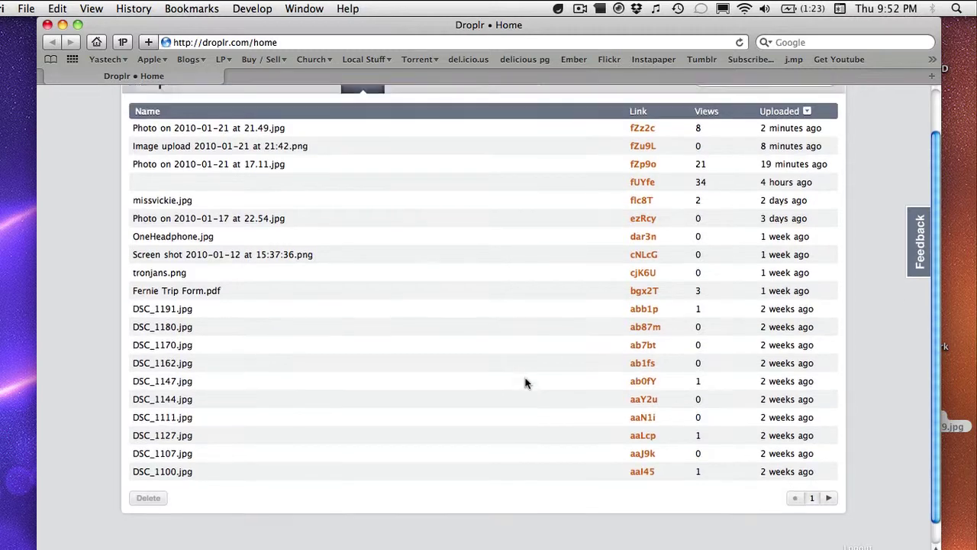
pyautogui.scroll(2, 527, 378)
pyautogui.scroll(-2, 530, 371)
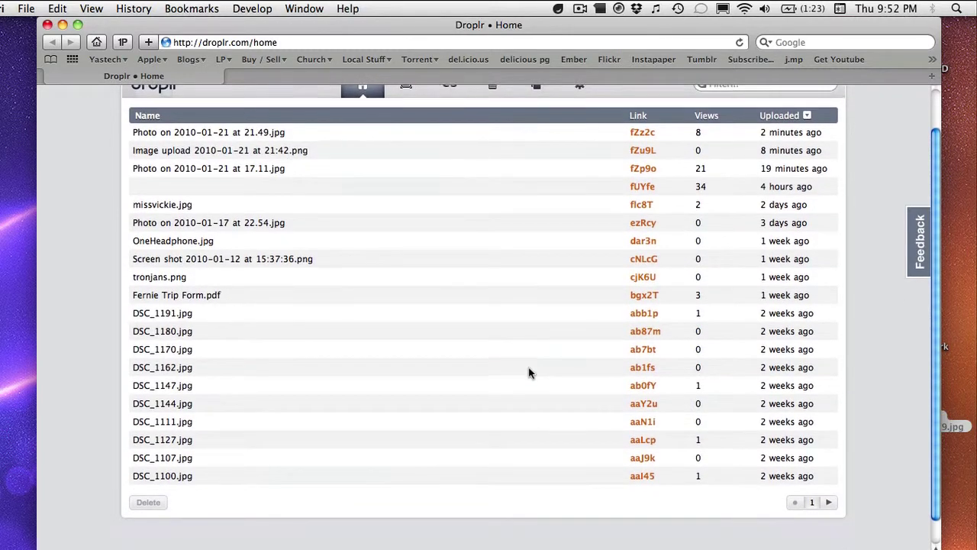
pyautogui.scroll(2, 530, 373)
pyautogui.scroll(-2, 530, 373)
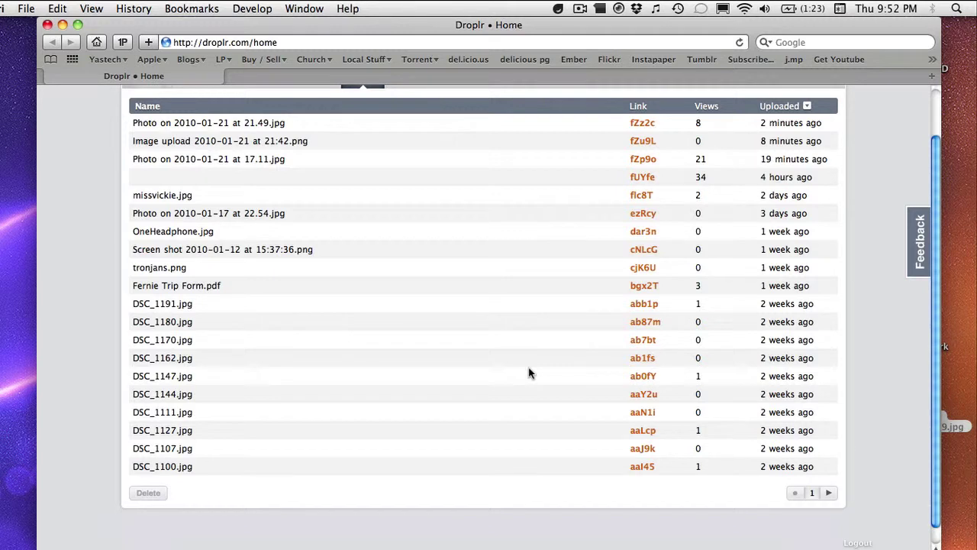
pyautogui.scroll(1, 531, 373)
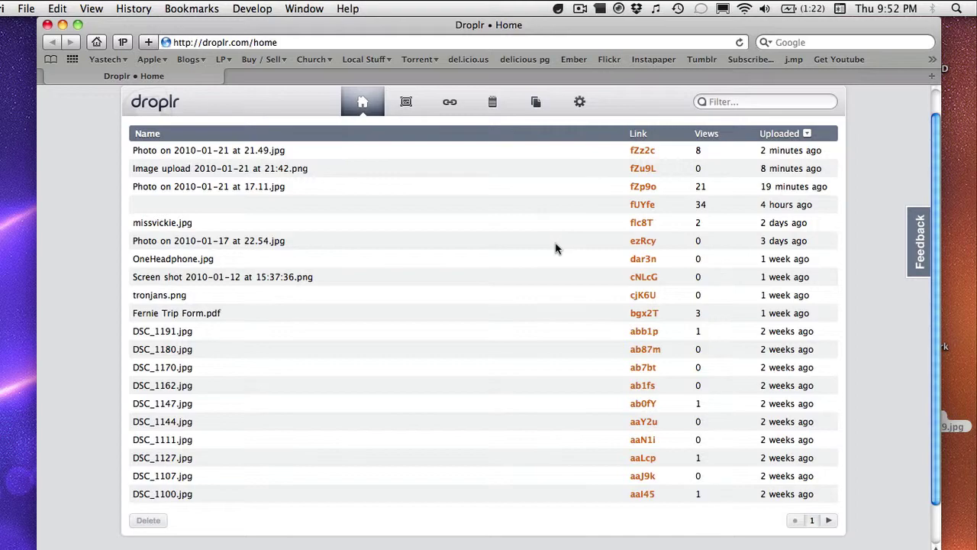
pyautogui.scroll(1, 556, 248)
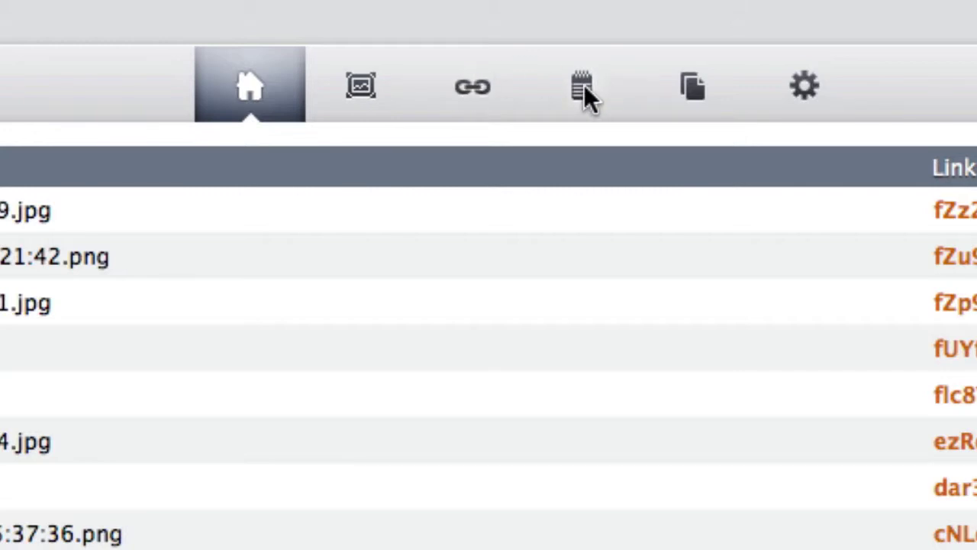
# Review the files and notes sections of the Droplr account, request the links section, and return to the home list.
pyautogui.click(691, 88)
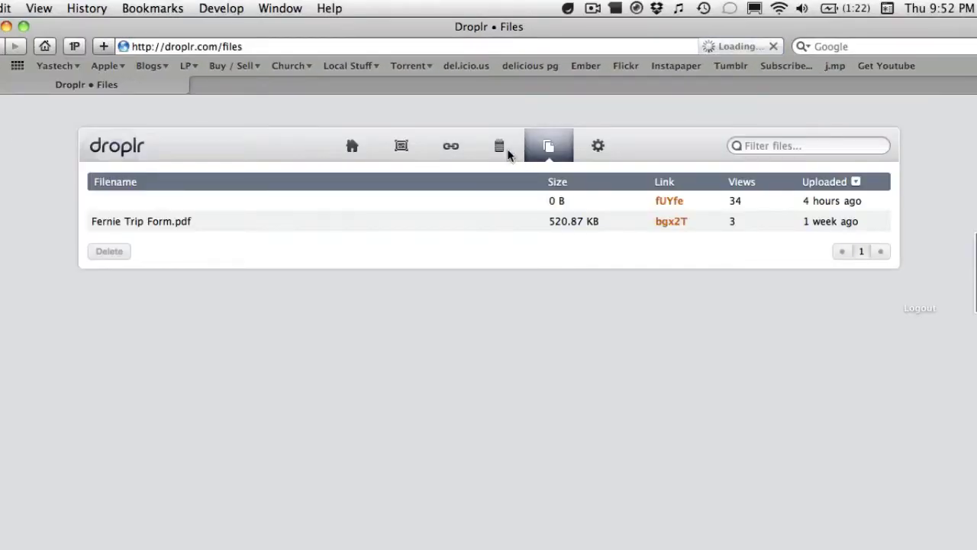
pyautogui.click(500, 148)
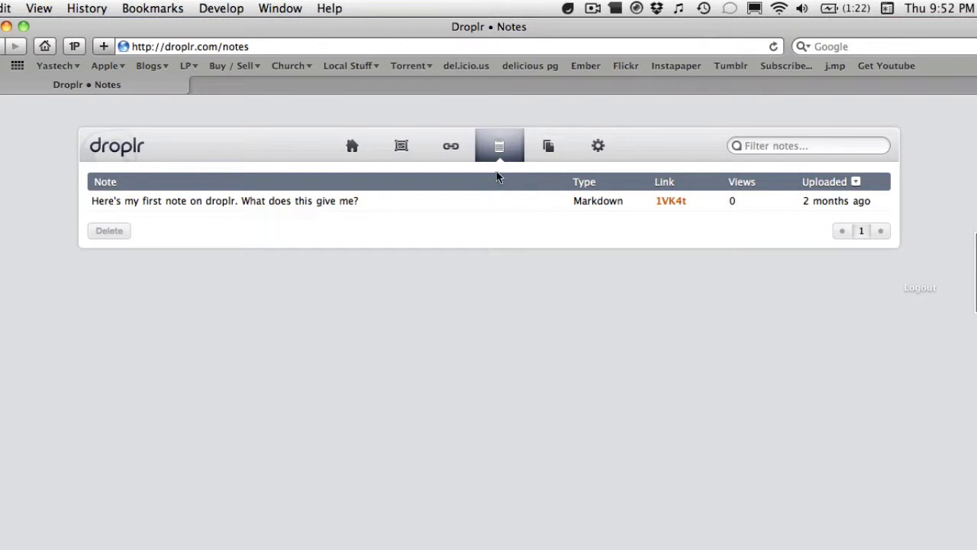
pyautogui.click(450, 146)
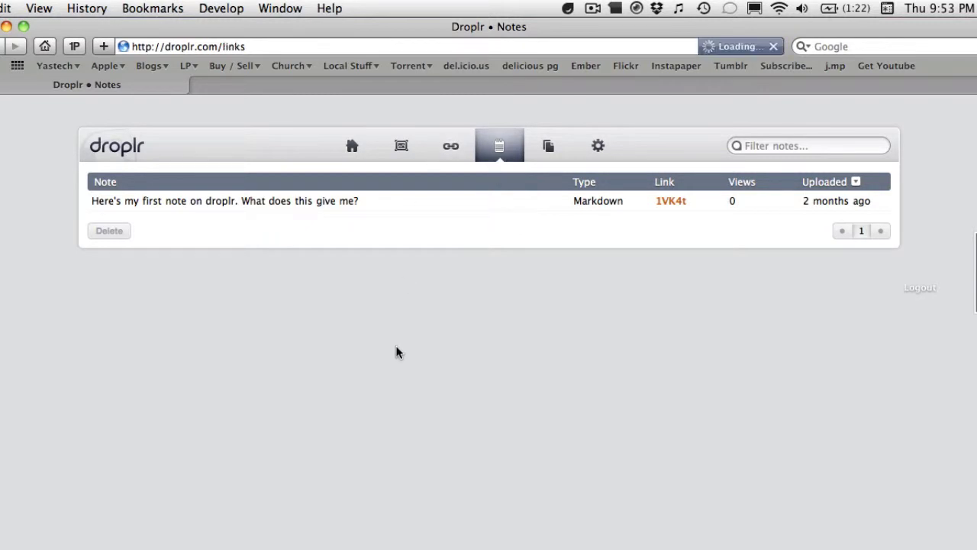
pyautogui.click(353, 148)
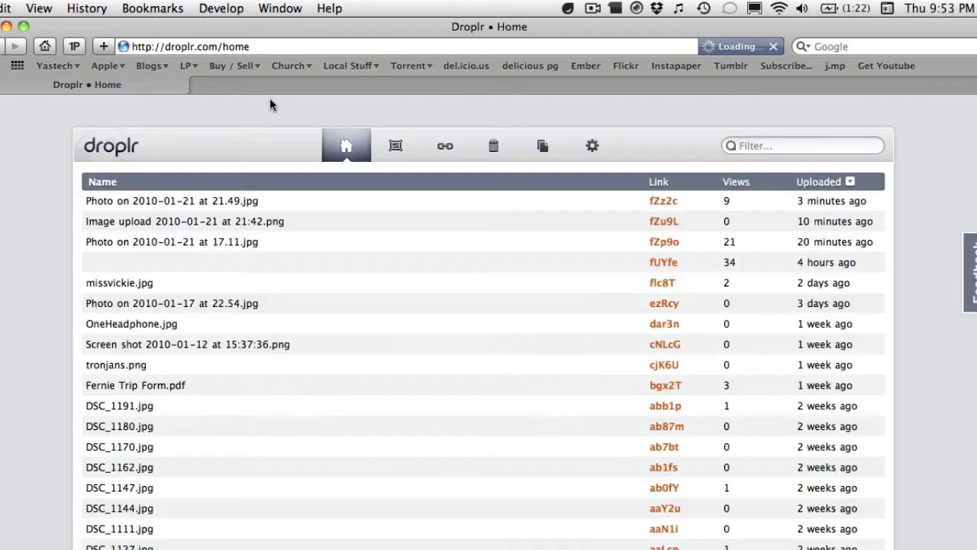
# Go to droplr.com/hello, download Droplr 1.1.0, and close the downloads window.
pyautogui.doubleClick(235, 46)
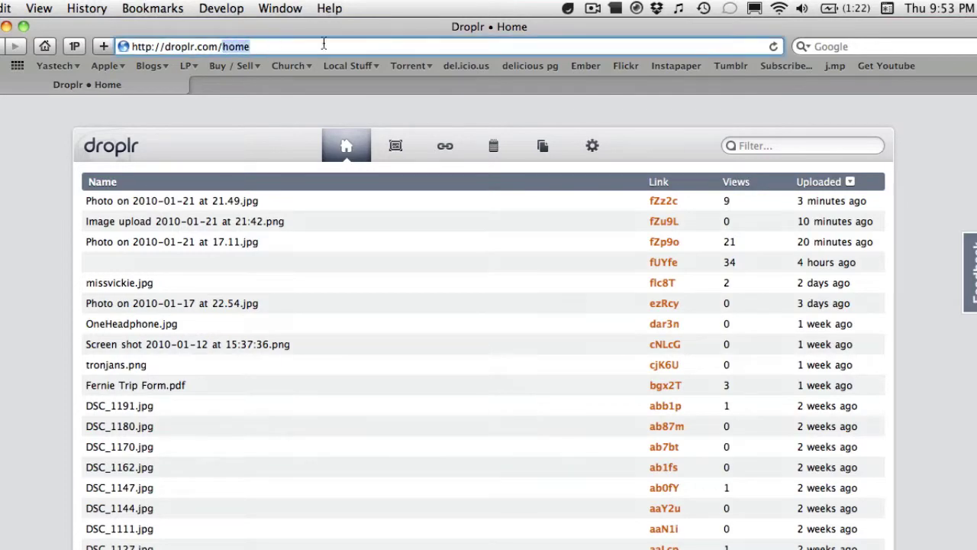
pyautogui.press('BackSpace')
pyautogui.write('hello')
pyautogui.press('Return')
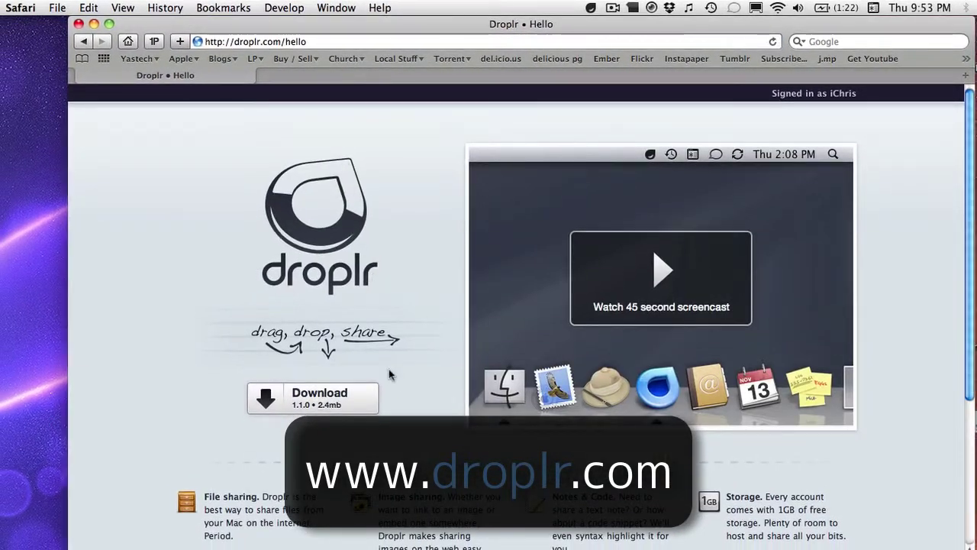
pyautogui.click(328, 400)
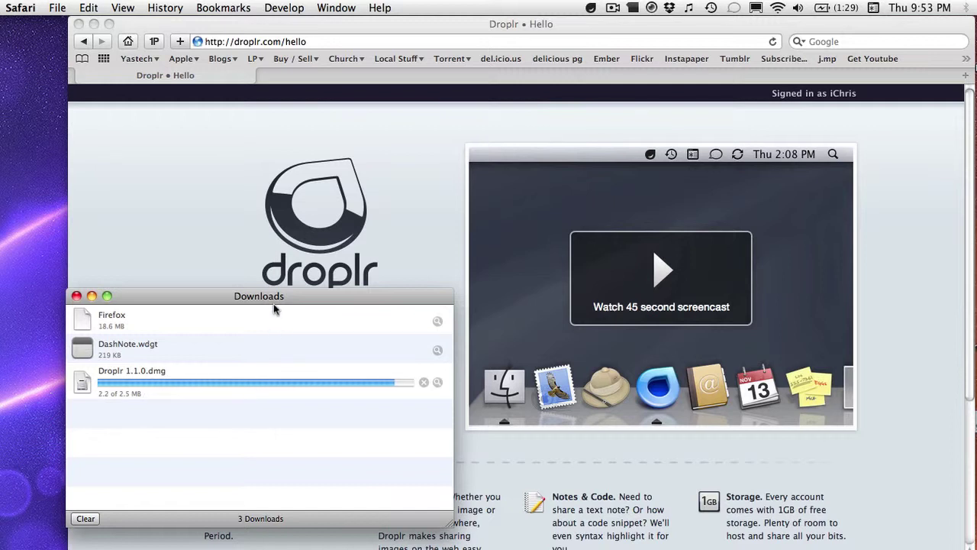
pyautogui.click(77, 296)
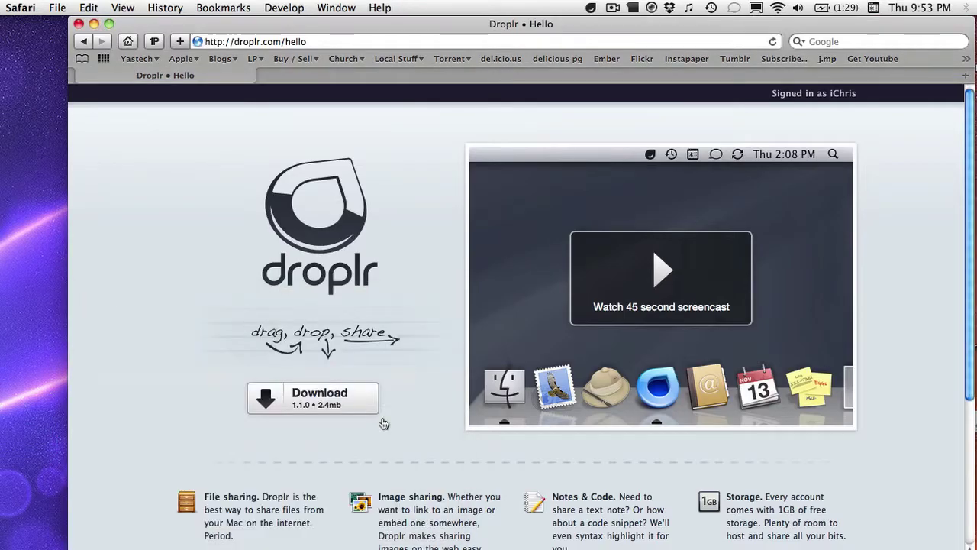